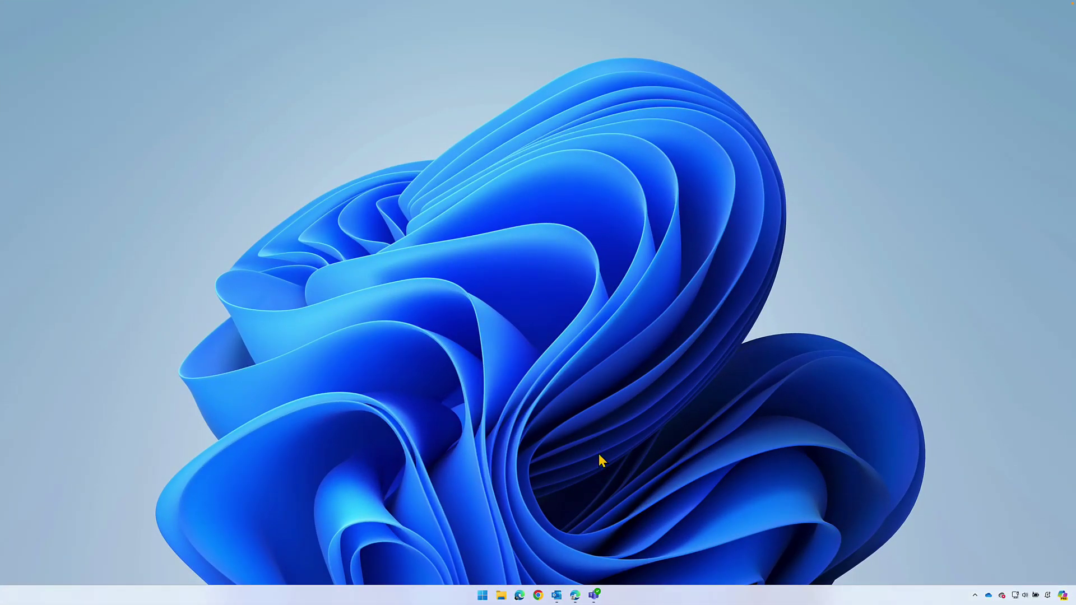
Add Planner from More apps and pin it to the Teams app rail.
{"action": "left_click", "coordinate": [597, 596]}
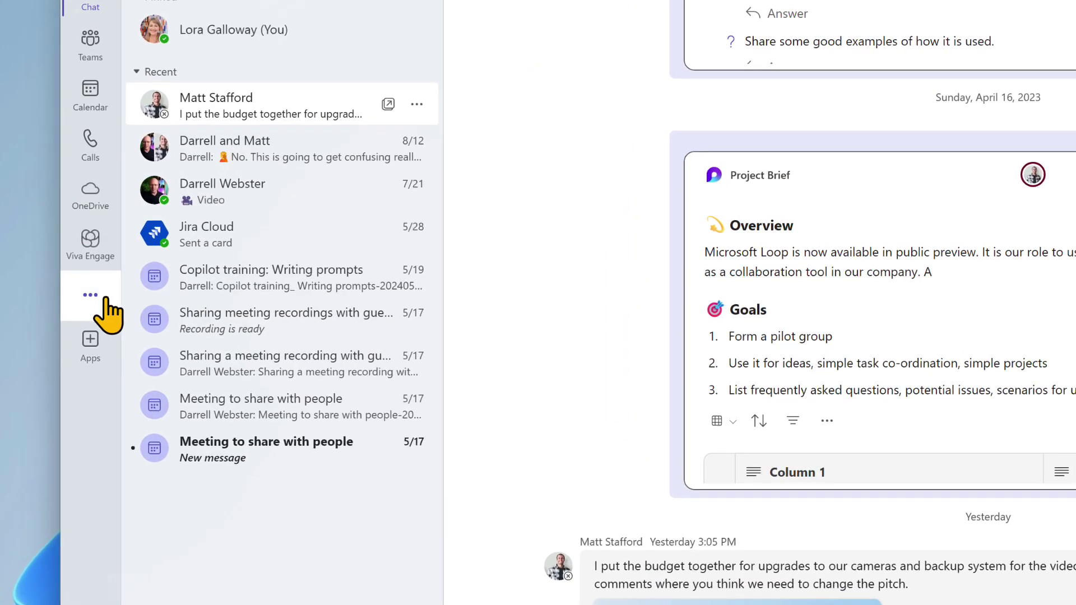
{"action": "left_click", "coordinate": [90, 299]}
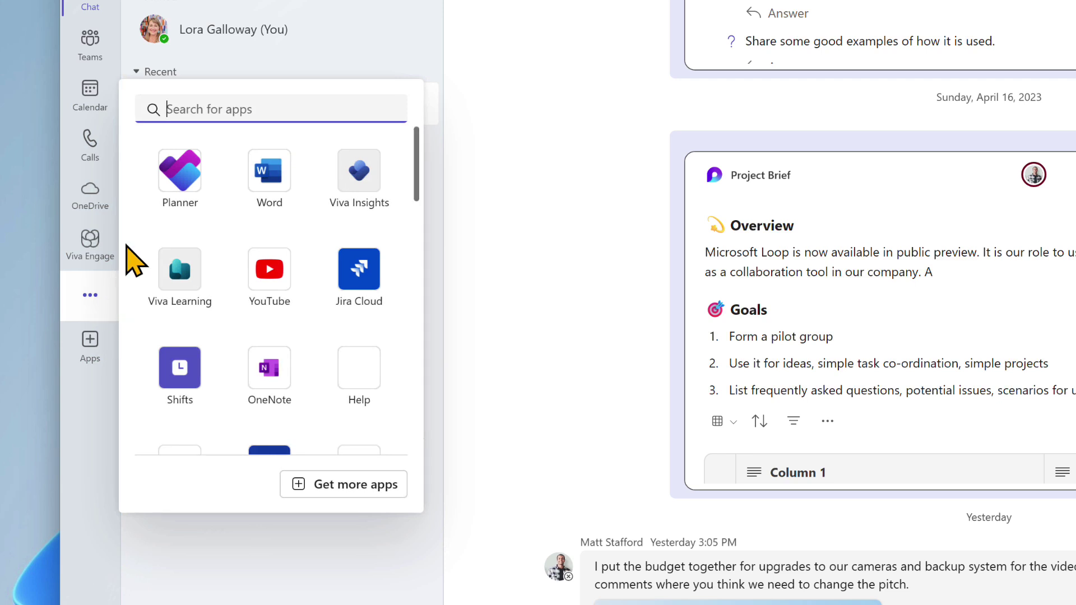
{"action": "left_click", "coordinate": [189, 181]}
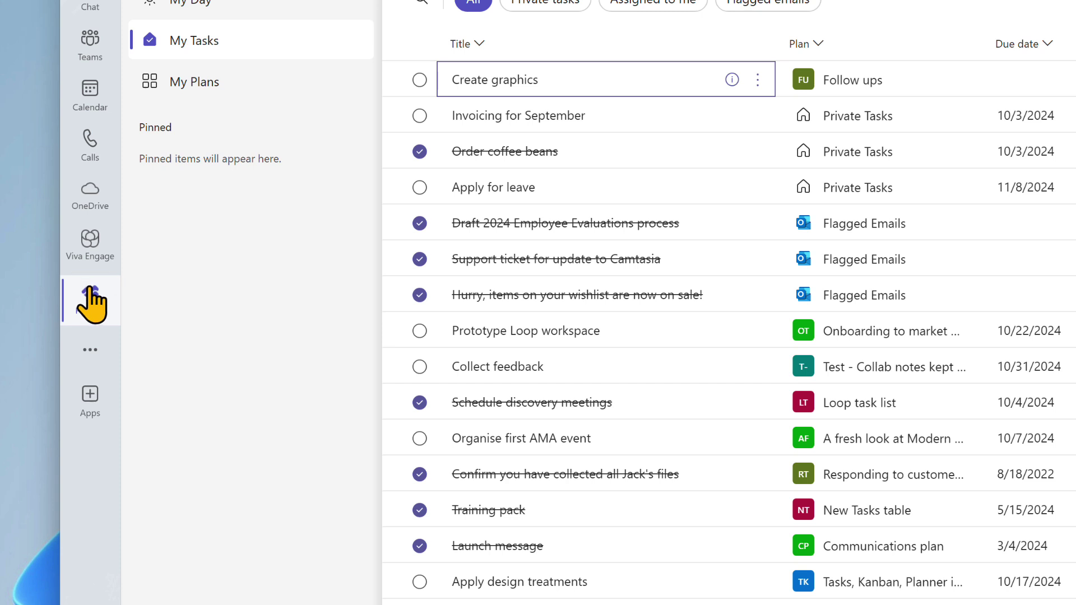
{"action": "right_click", "coordinate": [91, 299]}
{"action": "left_click", "coordinate": [162, 316]}
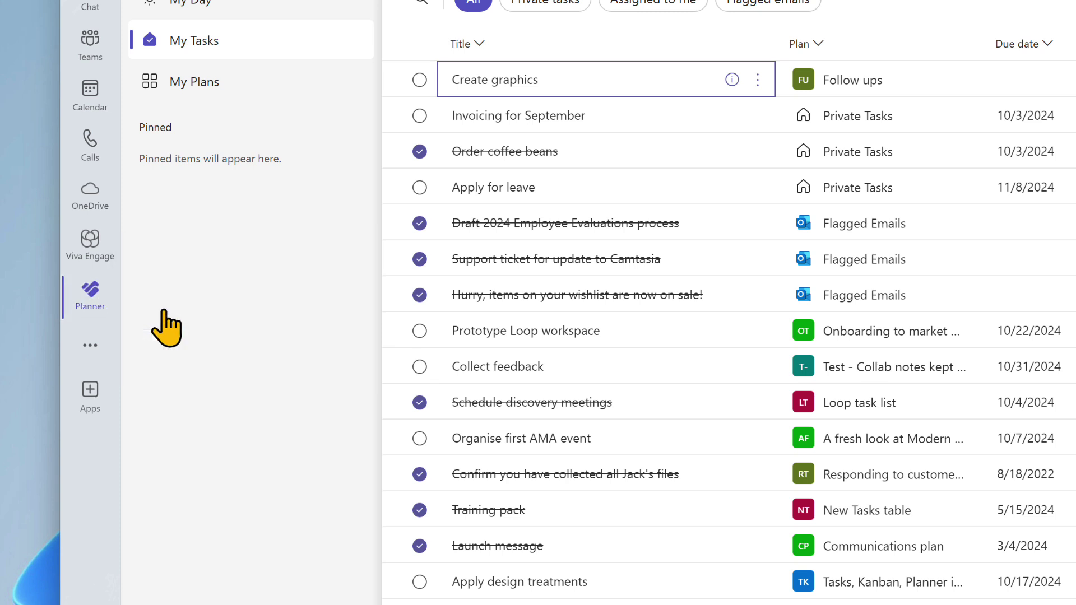
{"action": "right_click", "coordinate": [93, 298]}
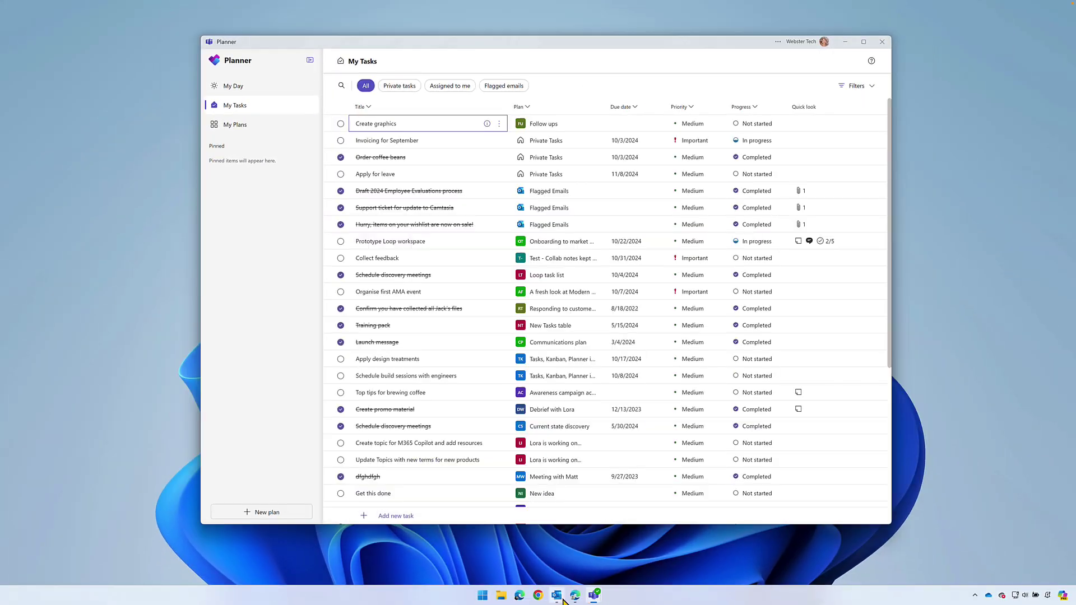
Flag the wishlist sale email in Outlook for follow-up today.
{"action": "left_click", "coordinate": [556, 551]}
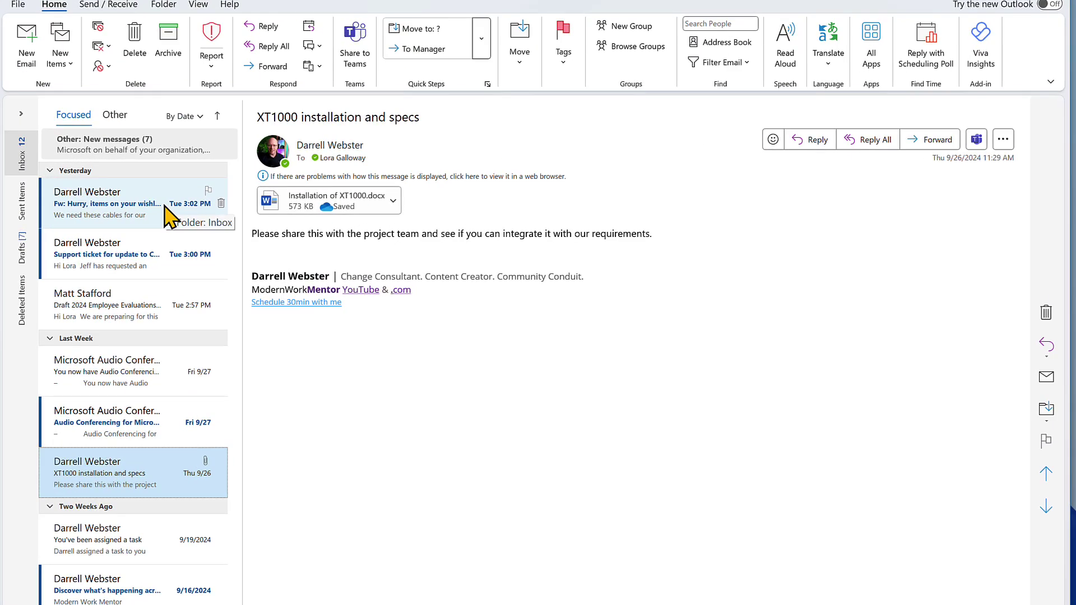
{"action": "left_click", "coordinate": [171, 218]}
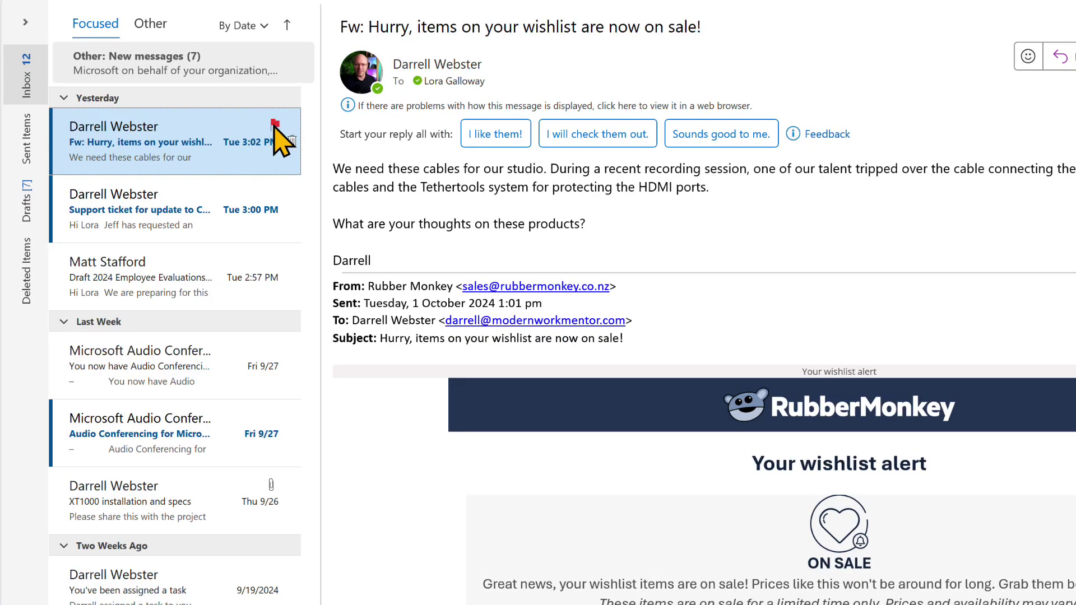
{"action": "right_click", "coordinate": [268, 159]}
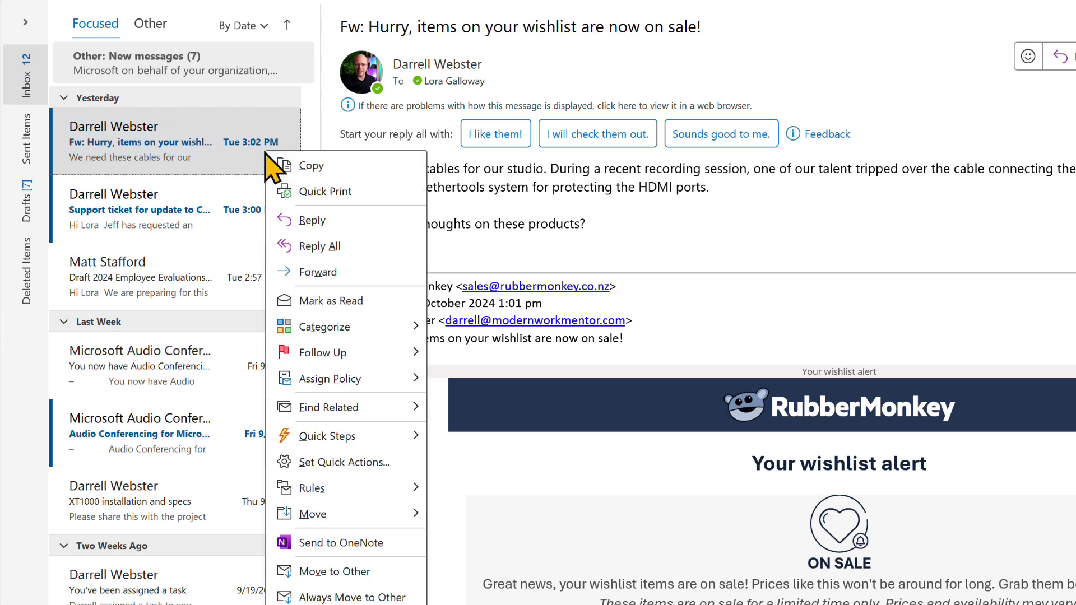
{"action": "mouse_move", "coordinate": [323, 352]}
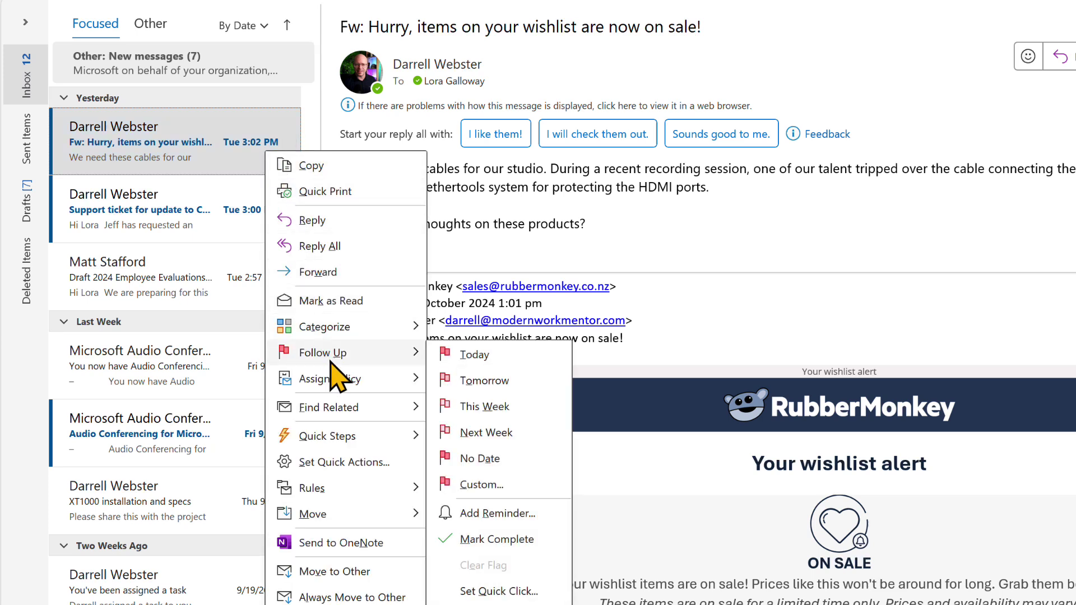
{"action": "left_click", "coordinate": [476, 355]}
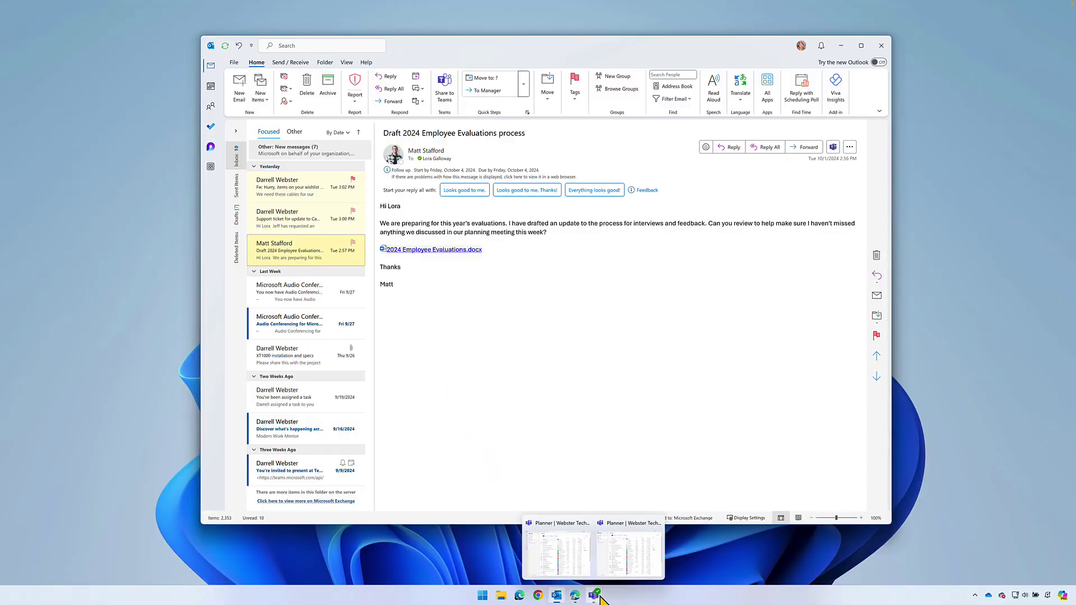
Turn Matt's budget chat message into a private Planner task due 10/03/2024.
{"action": "left_click", "coordinate": [561, 553]}
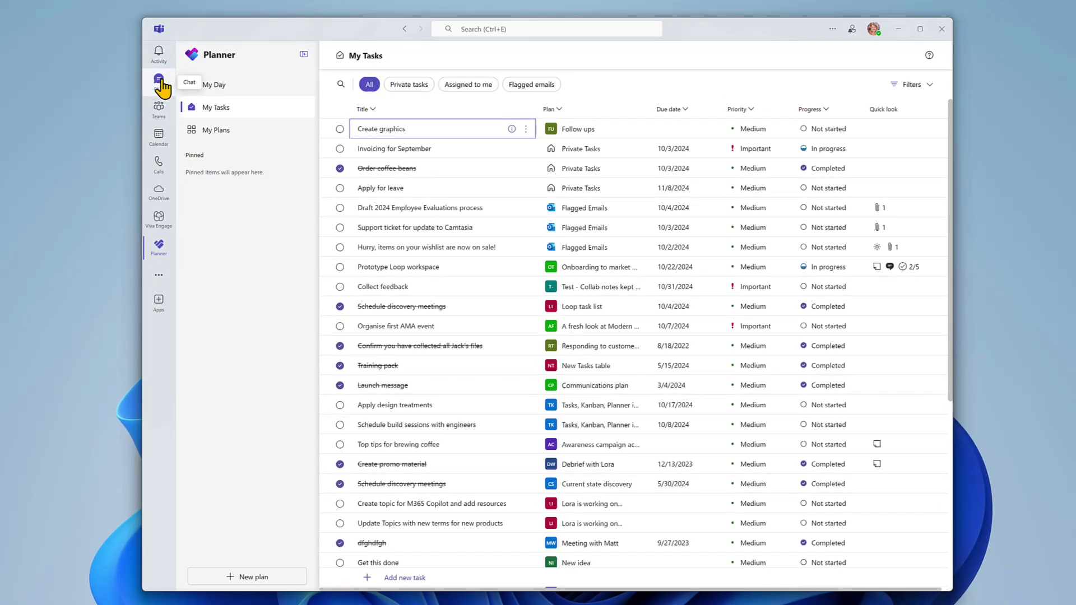
{"action": "left_click", "coordinate": [160, 83]}
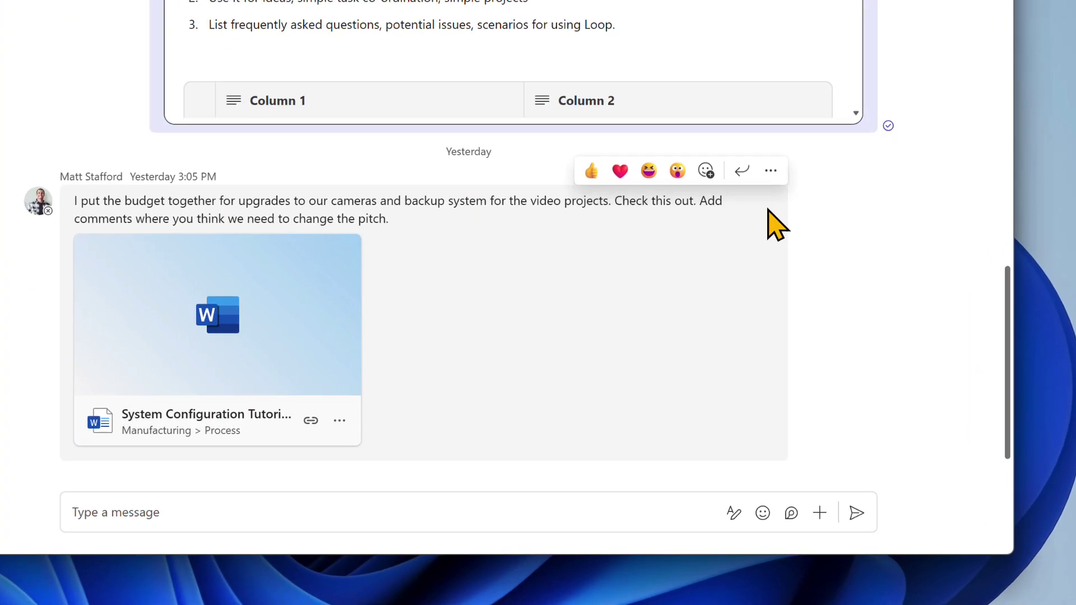
{"action": "left_click", "coordinate": [770, 171]}
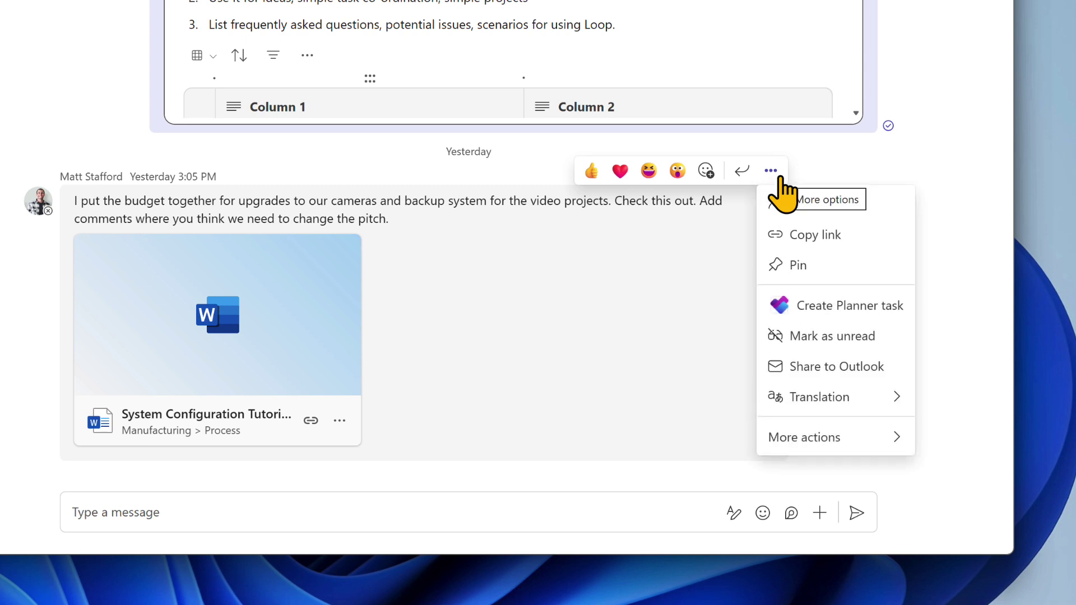
{"action": "left_click", "coordinate": [850, 306]}
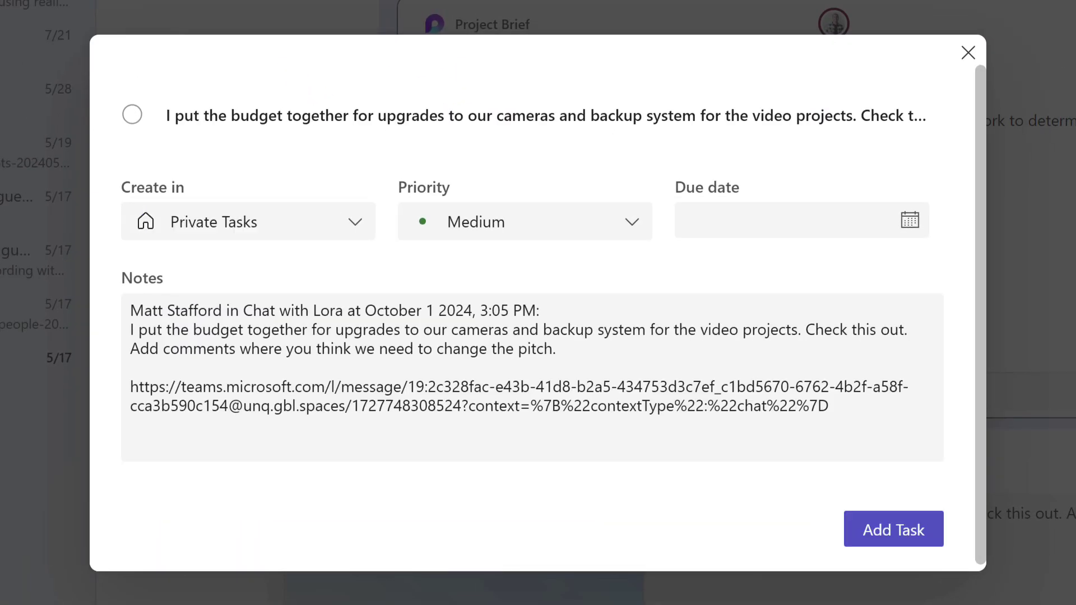
{"action": "type", "text": "Review budget for Matt"}
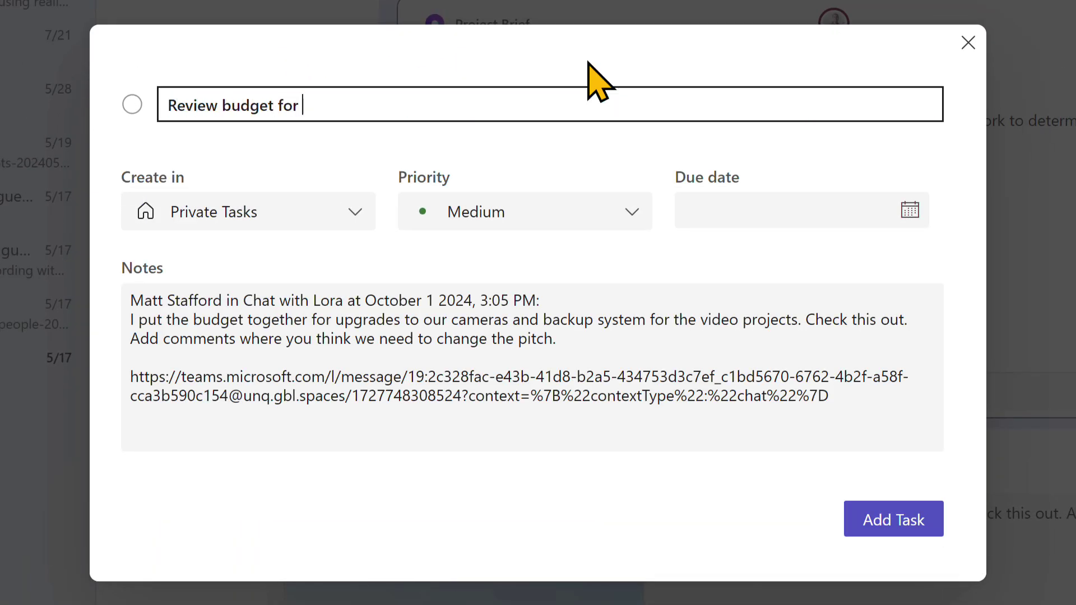
{"action": "left_click", "coordinate": [910, 210]}
{"action": "left_click", "coordinate": [644, 321]}
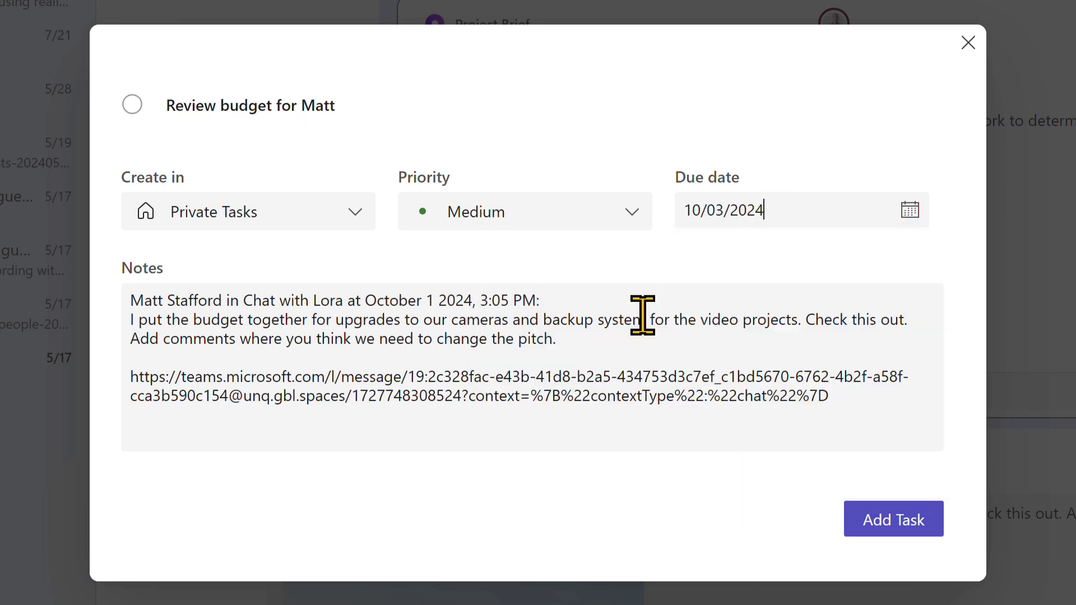
{"action": "left_click", "coordinate": [894, 520]}
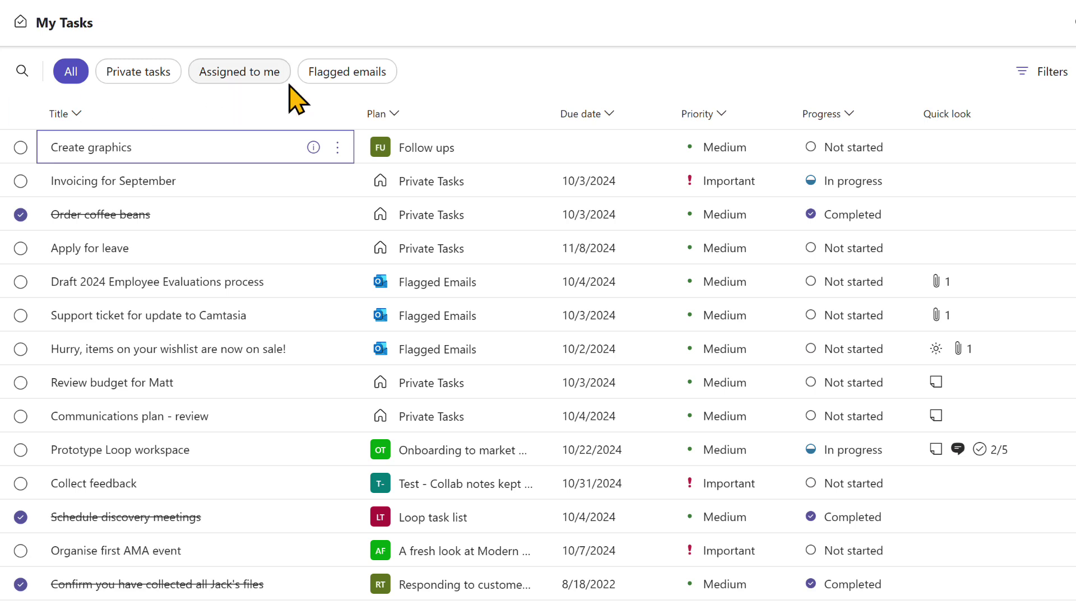
Cycle My Tasks through the Flagged emails, Private tasks, Assigned to me and All views.
{"action": "left_click", "coordinate": [347, 76]}
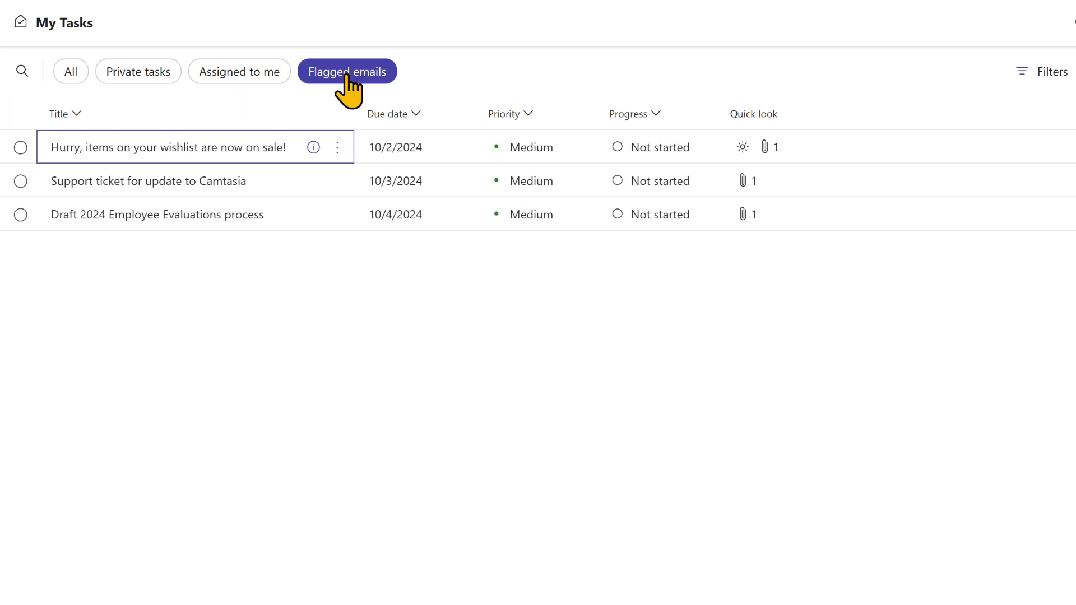
{"action": "left_click", "coordinate": [138, 71]}
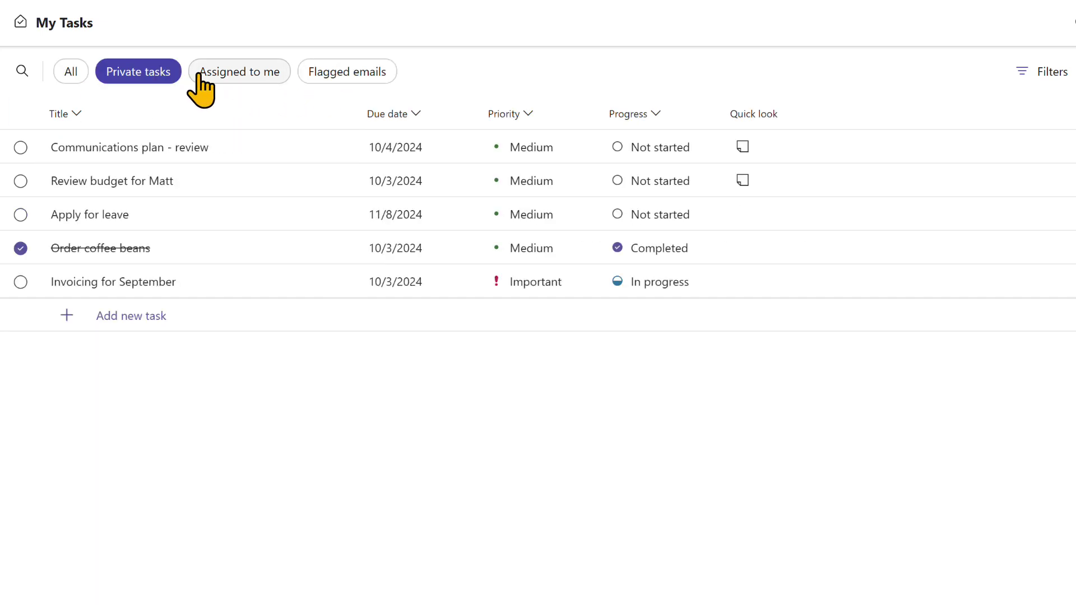
{"action": "left_click", "coordinate": [239, 72]}
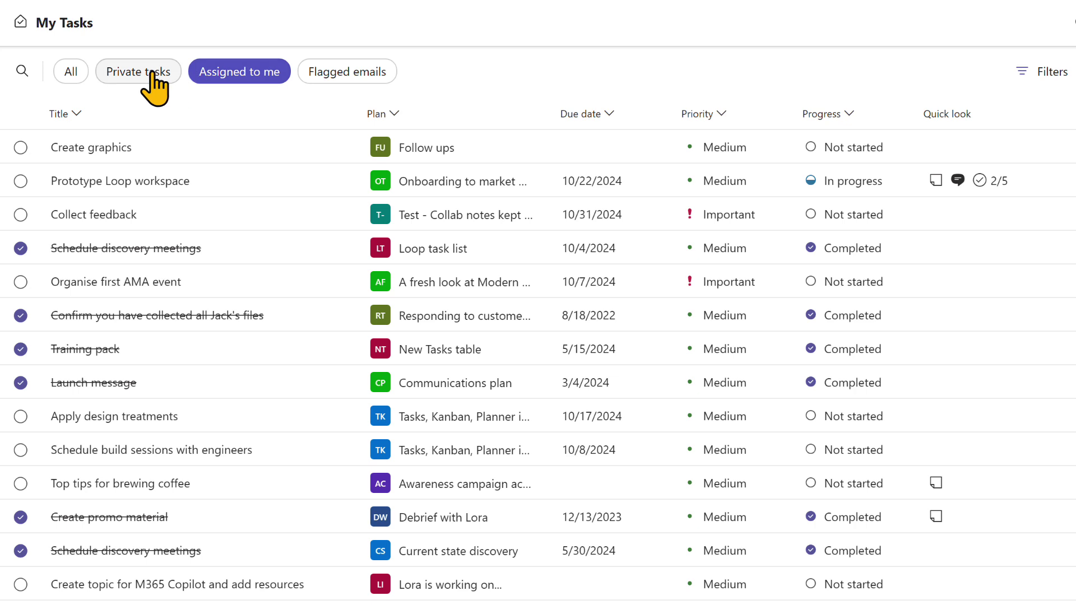
{"action": "left_click", "coordinate": [71, 72]}
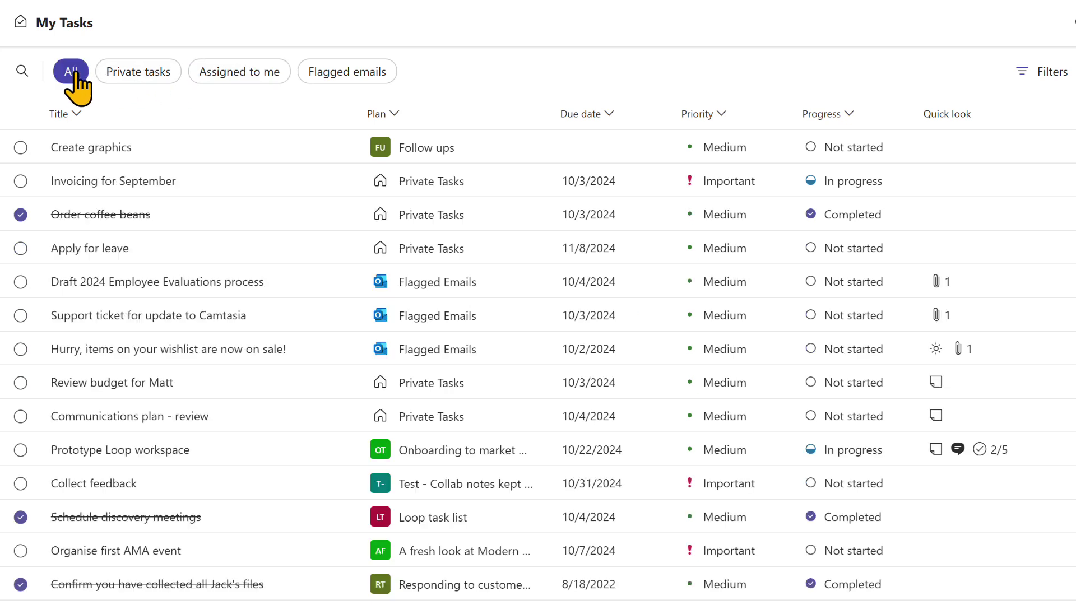
Filter My Tasks by progress to Not started and In progress only.
{"action": "left_click", "coordinate": [1052, 71]}
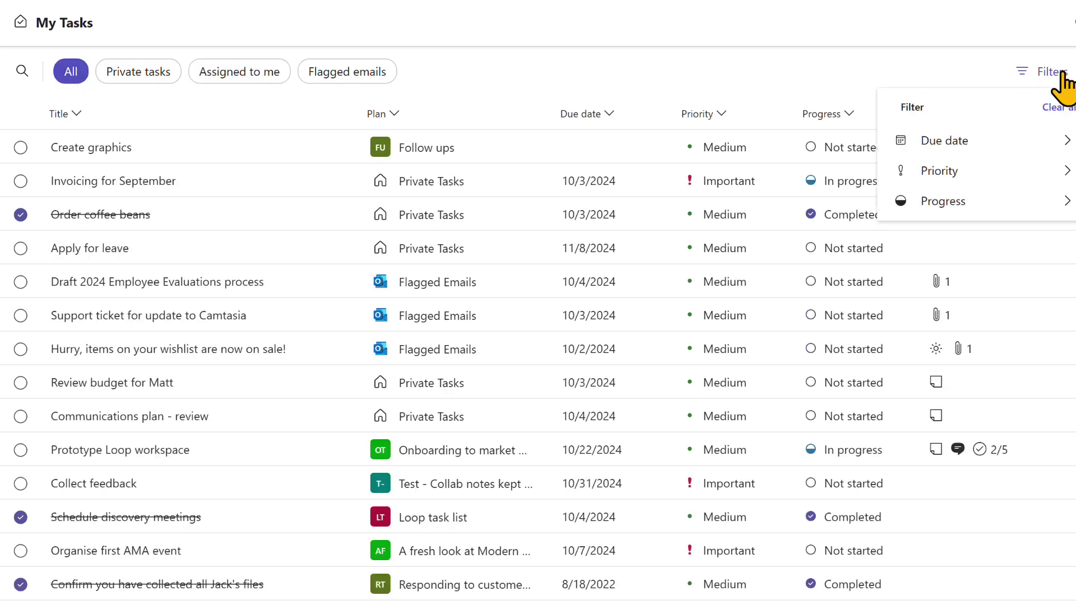
{"action": "left_click", "coordinate": [1026, 203]}
{"action": "left_click", "coordinate": [806, 207]}
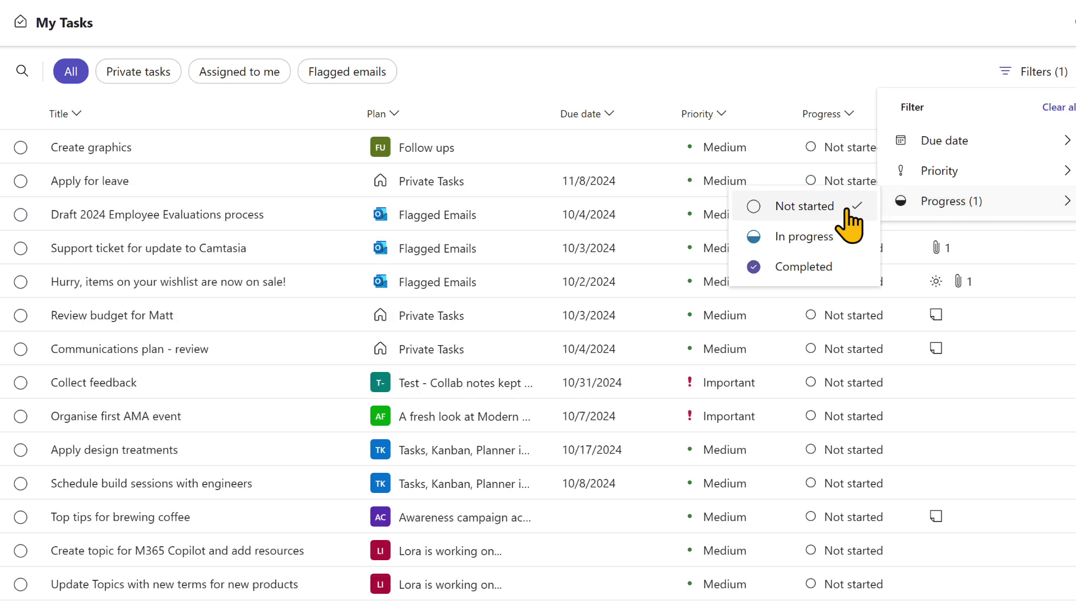
{"action": "left_click", "coordinate": [807, 236]}
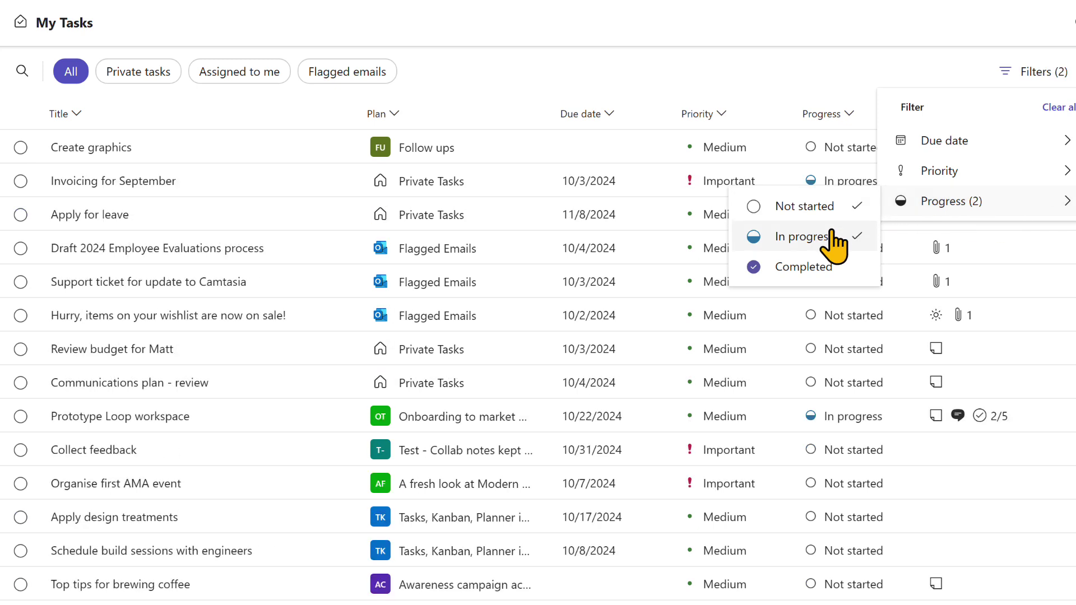
{"action": "left_click", "coordinate": [891, 36]}
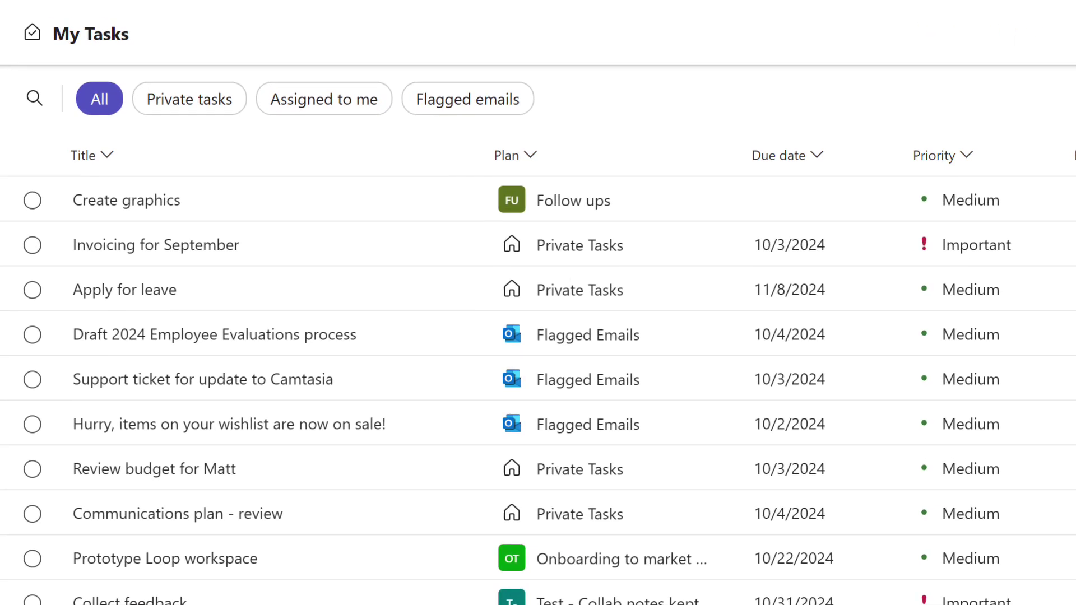
Sort tasks by due date ascending and add Schedule build sessions with engineers to My Day.
{"action": "left_click", "coordinate": [505, 99]}
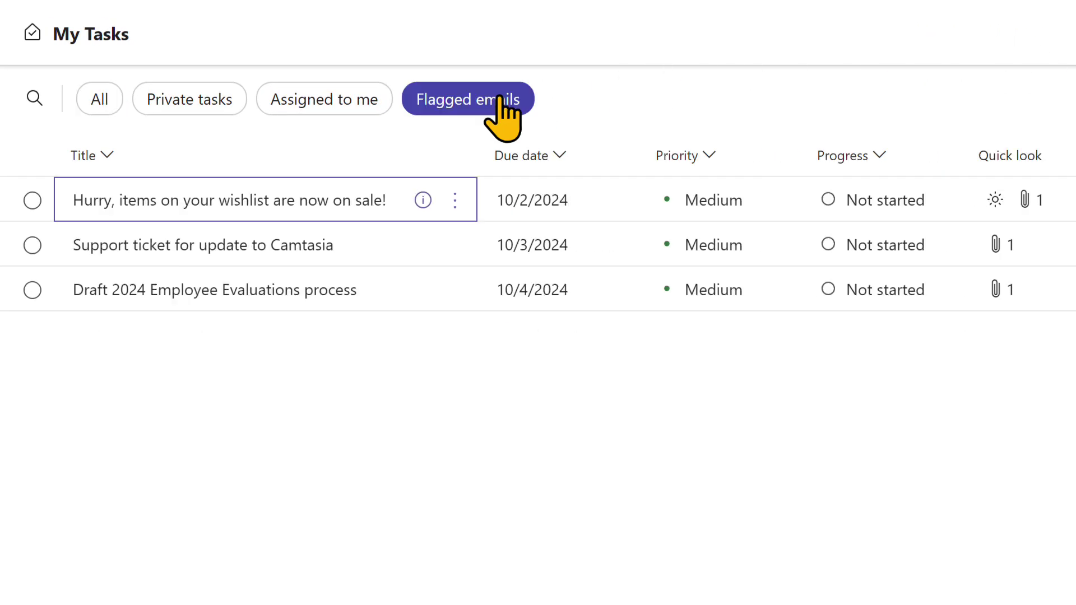
{"action": "left_click", "coordinate": [551, 155]}
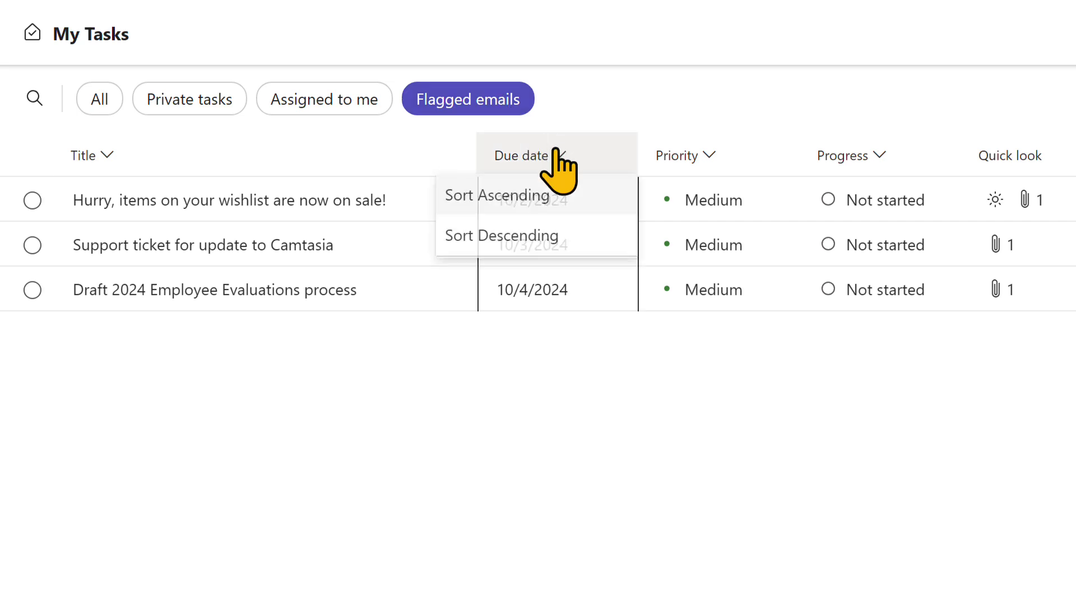
{"action": "left_click", "coordinate": [553, 202]}
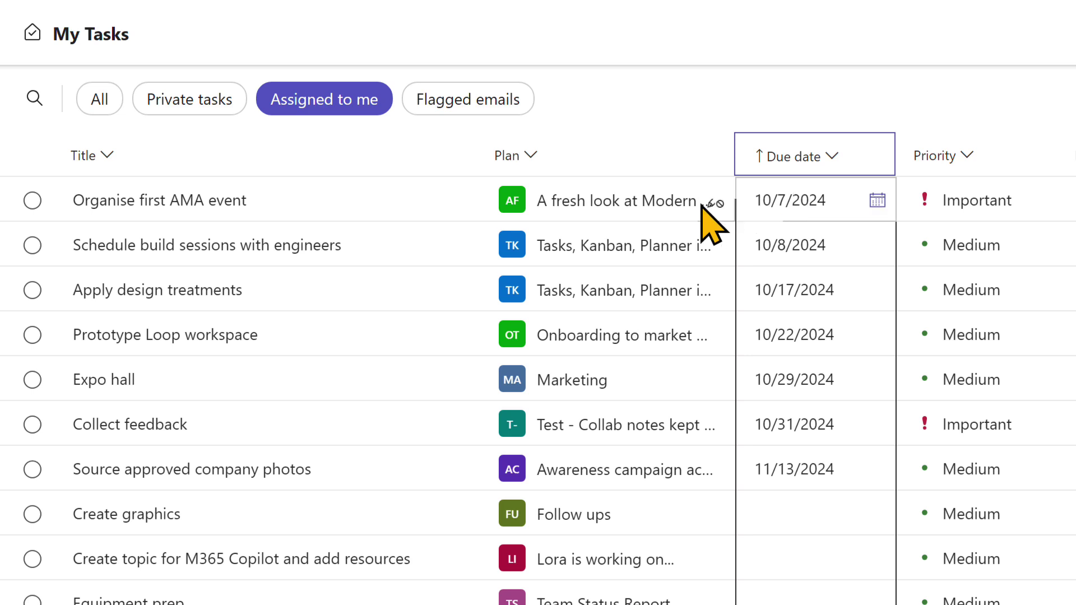
{"action": "mouse_move", "coordinate": [455, 245]}
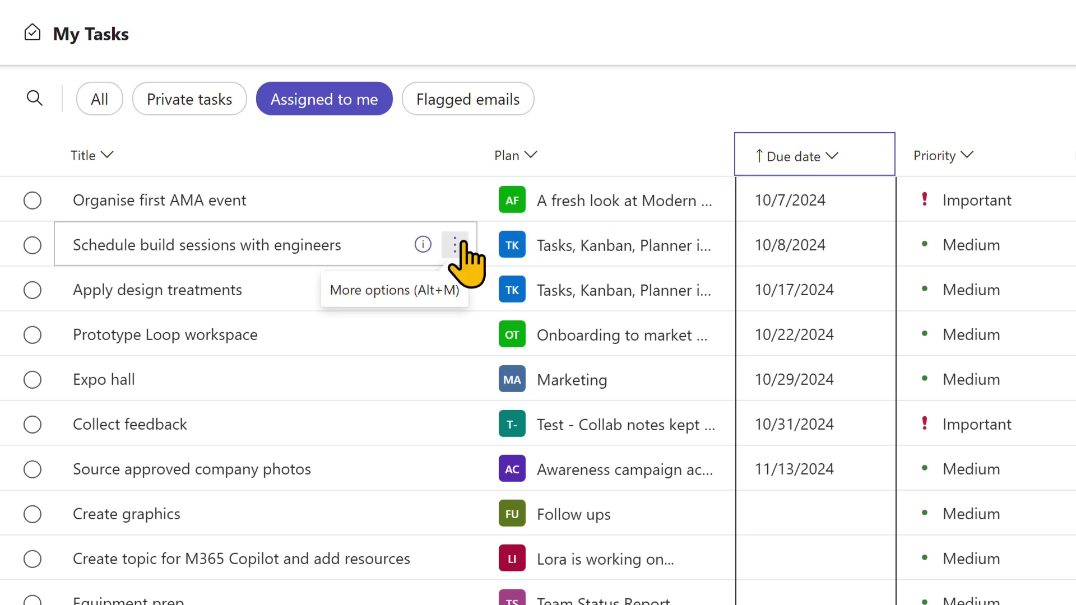
{"action": "left_click", "coordinate": [456, 245]}
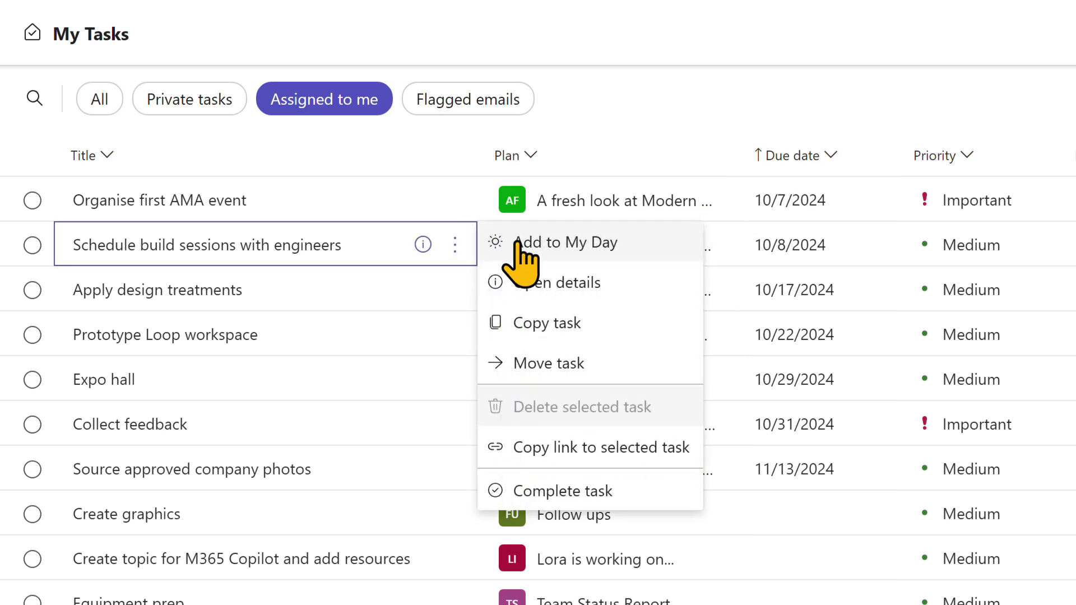
{"action": "left_click", "coordinate": [555, 242]}
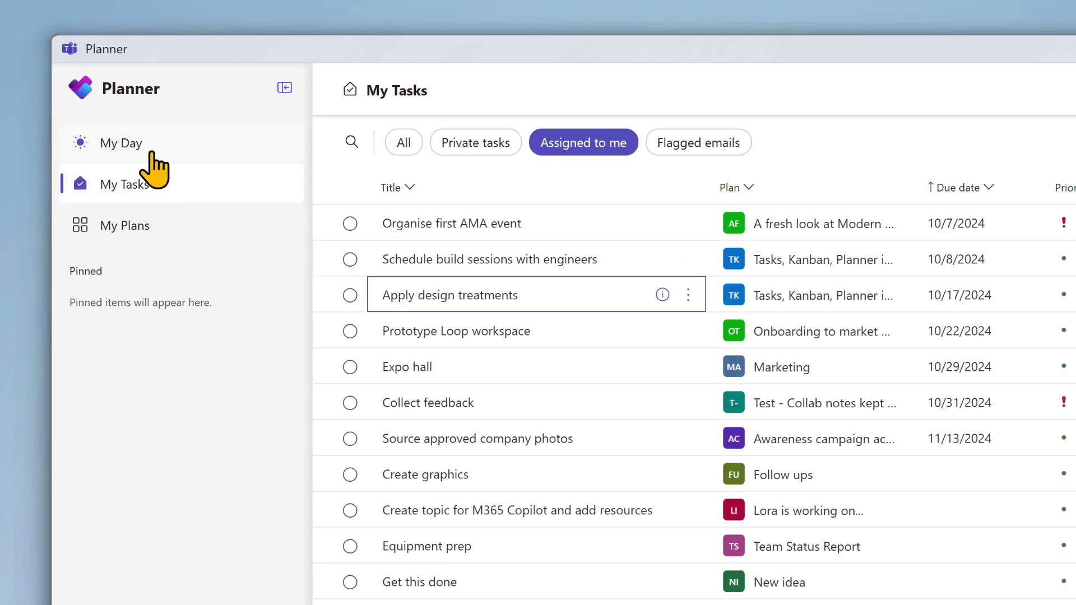
Remove Apply design treatments from the My Day list.
{"action": "left_click", "coordinate": [155, 160]}
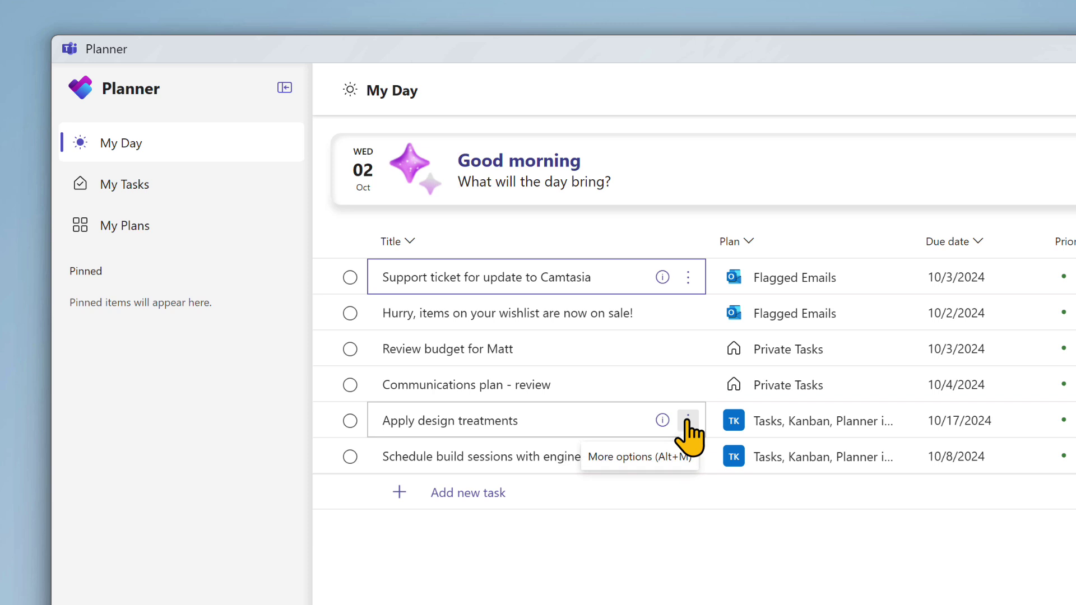
{"action": "left_click", "coordinate": [687, 420]}
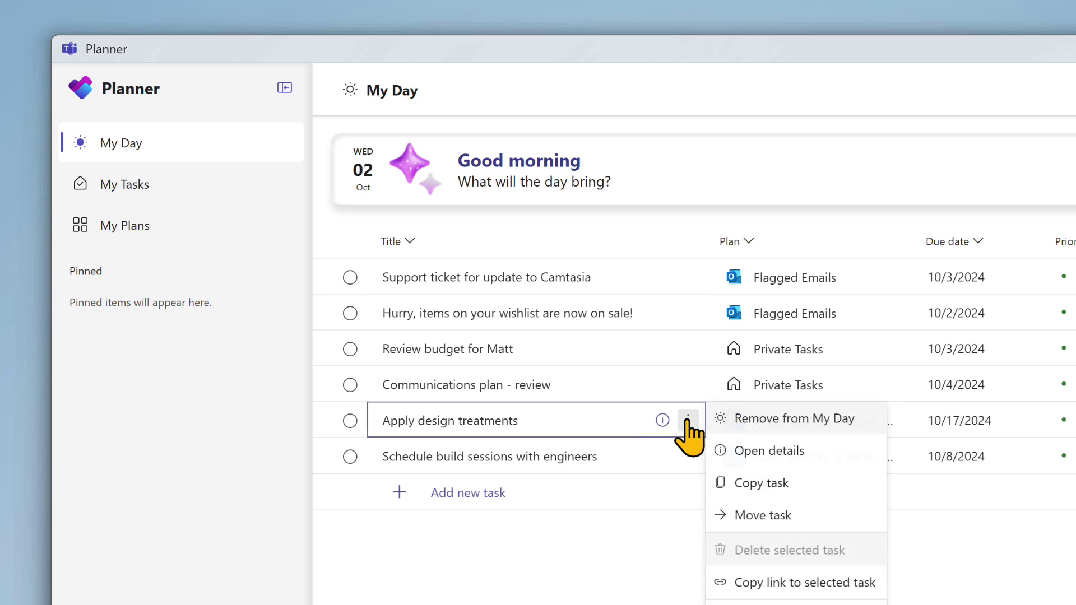
{"action": "left_click", "coordinate": [754, 429]}
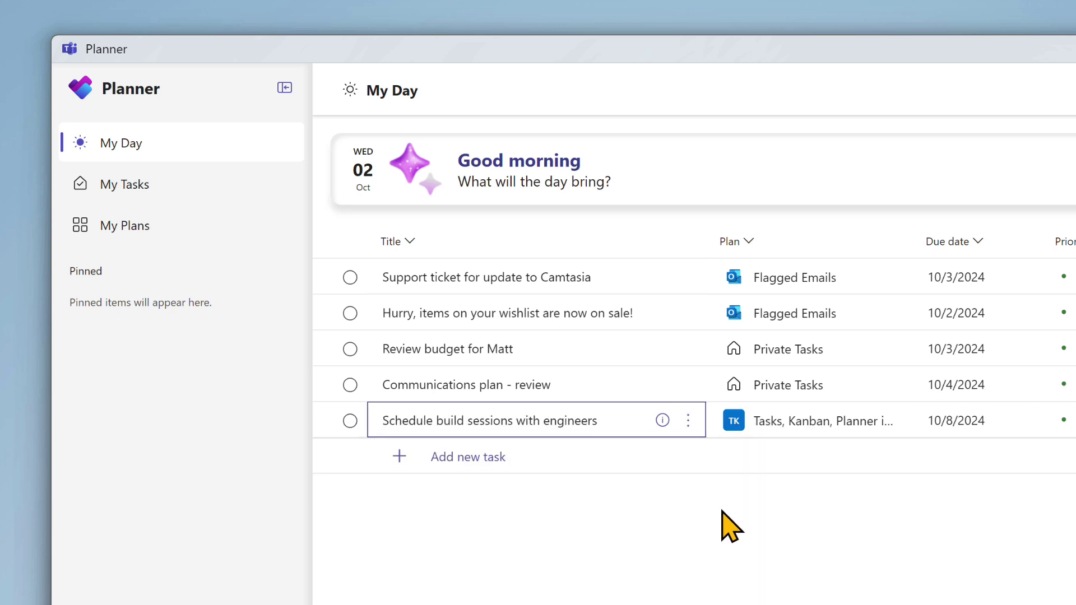